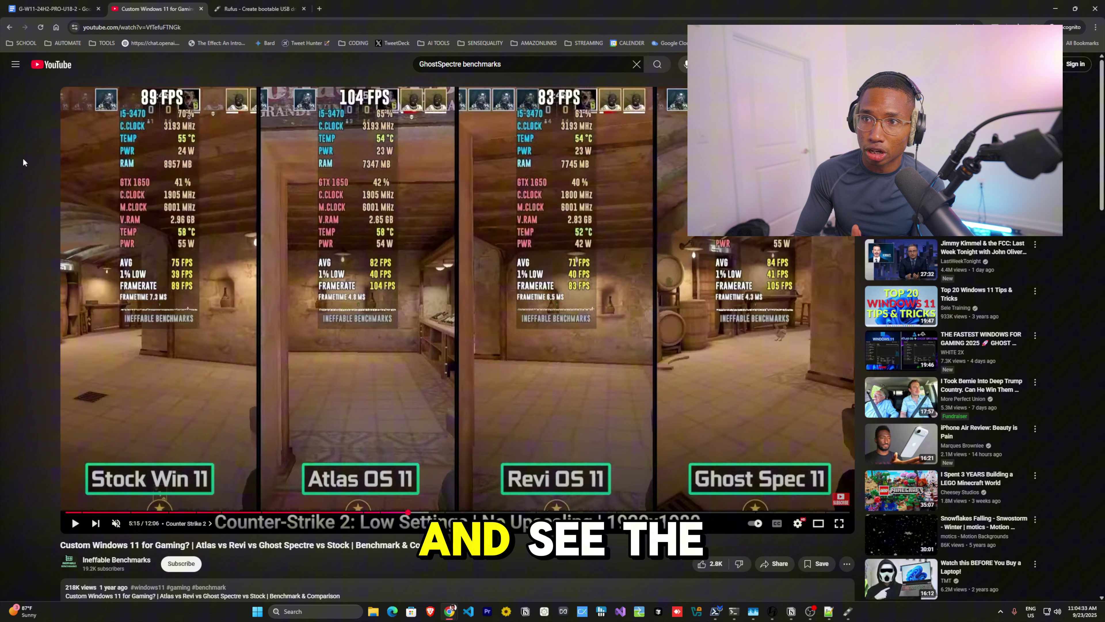
Play the benchmark comparison video full screen, then return to its normal watch page
double_click(733, 444)
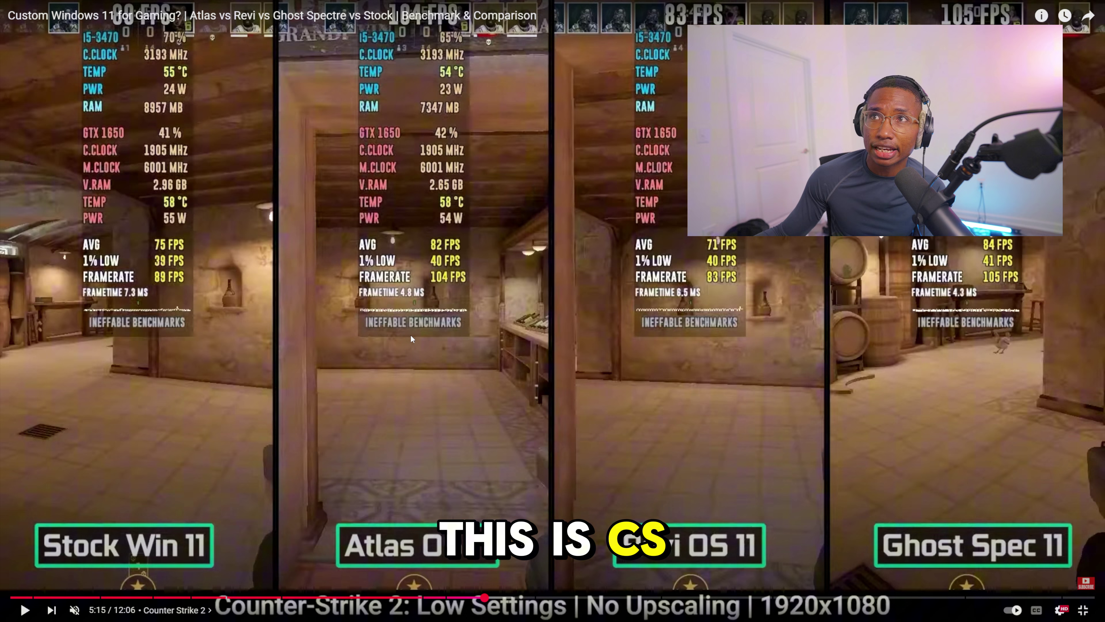
key(Escape)
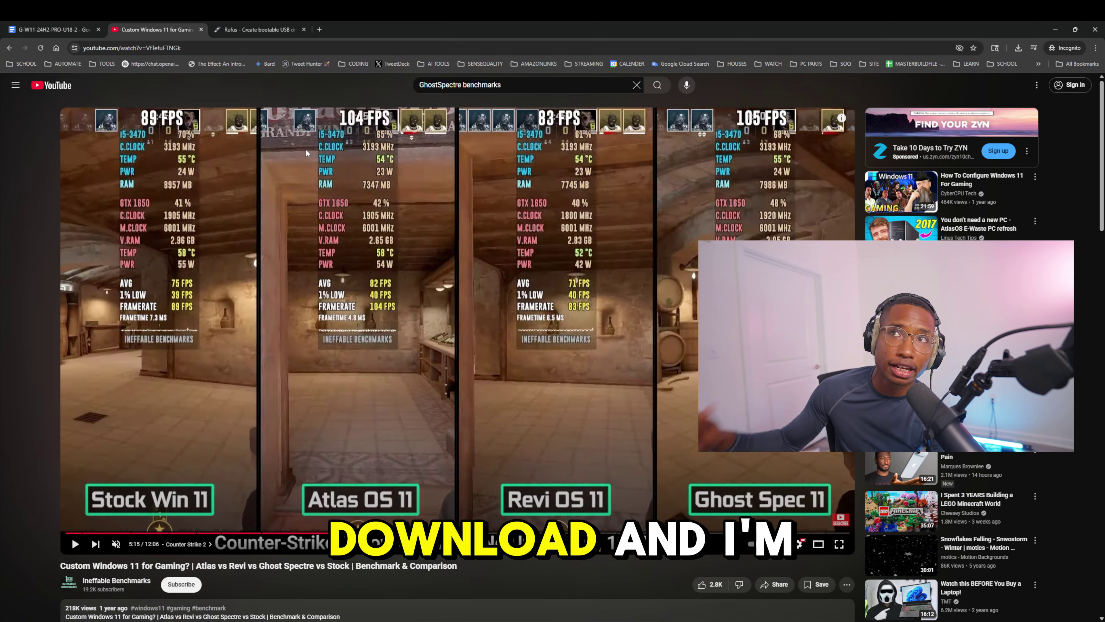
In the G-W11-24H2-PRO-U18-2 document, highlight the Swift, UploadRAR and FreeDL download links
click(50, 29)
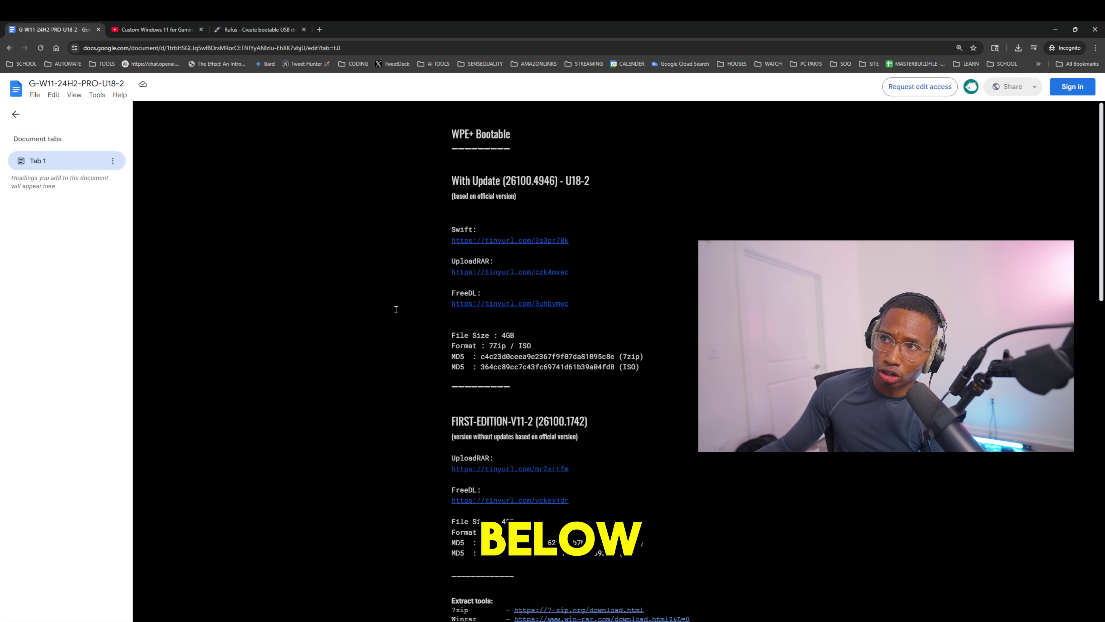
drag(451, 227, 678, 306)
click(565, 331)
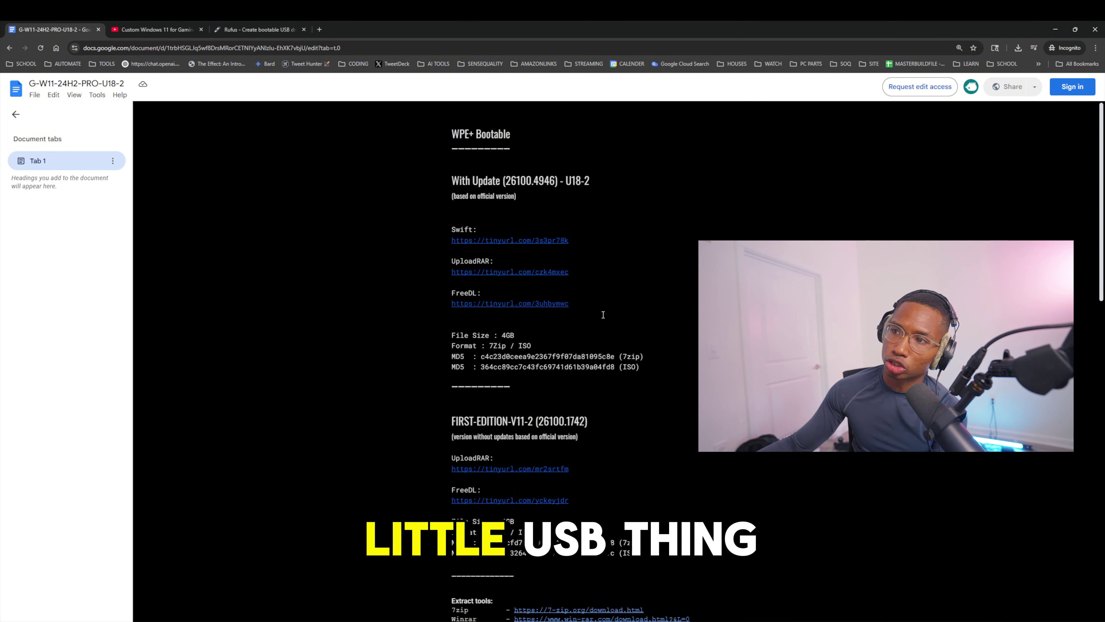
Scroll to the Rufus link under 'Make USB drive bootable with' and switch to the Rufus website
scroll(470, 406, down, 5)
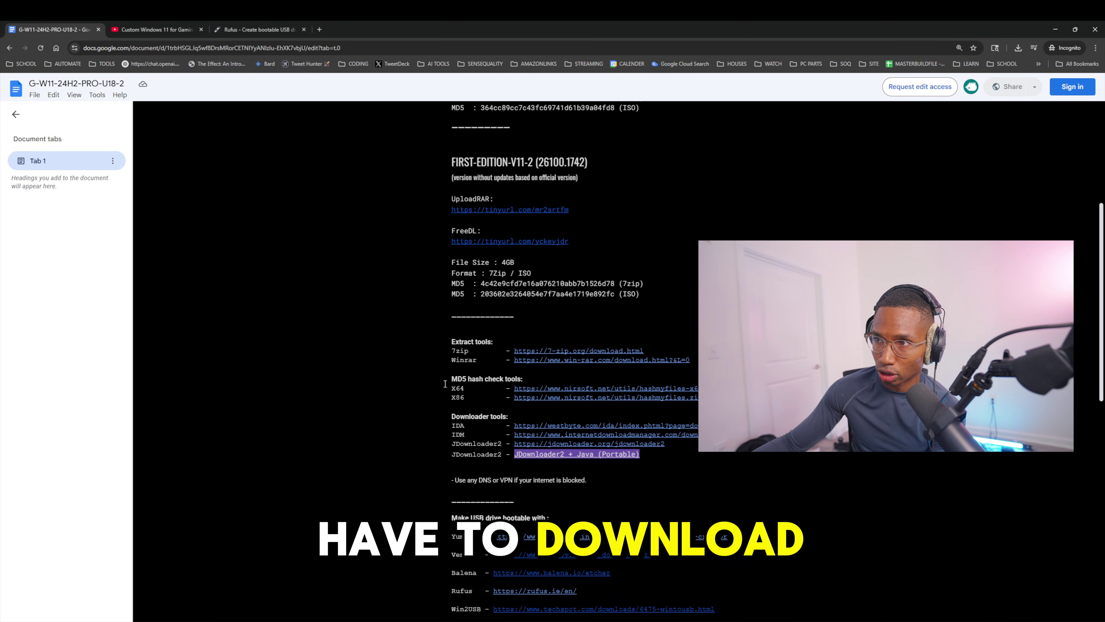
scroll(470, 406, down, 2)
scroll(470, 405, down, 2)
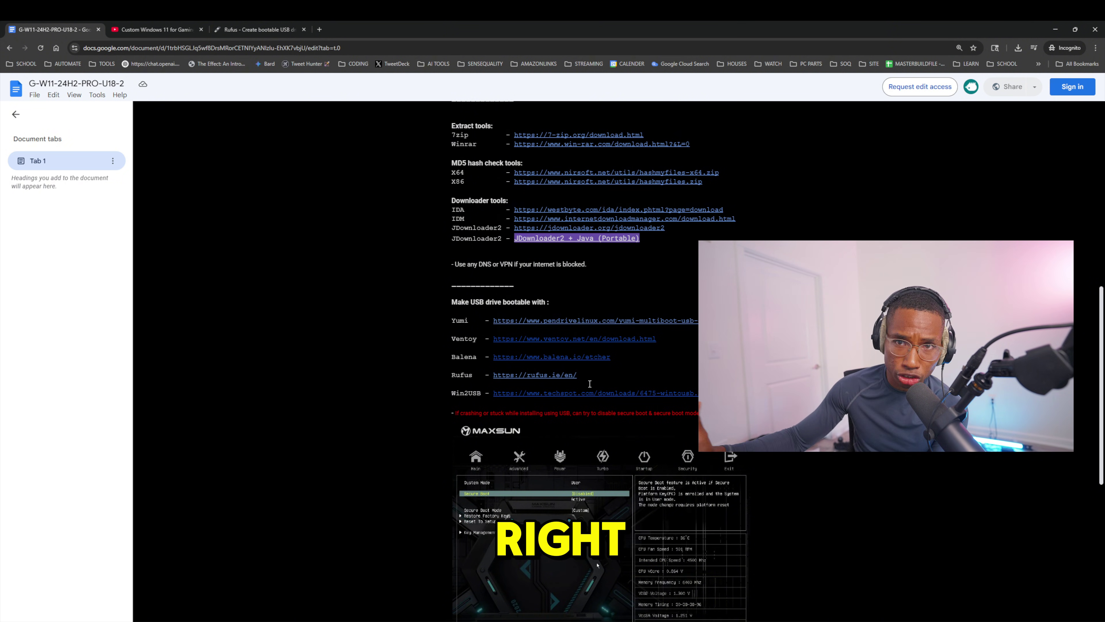
drag(589, 384, 452, 375)
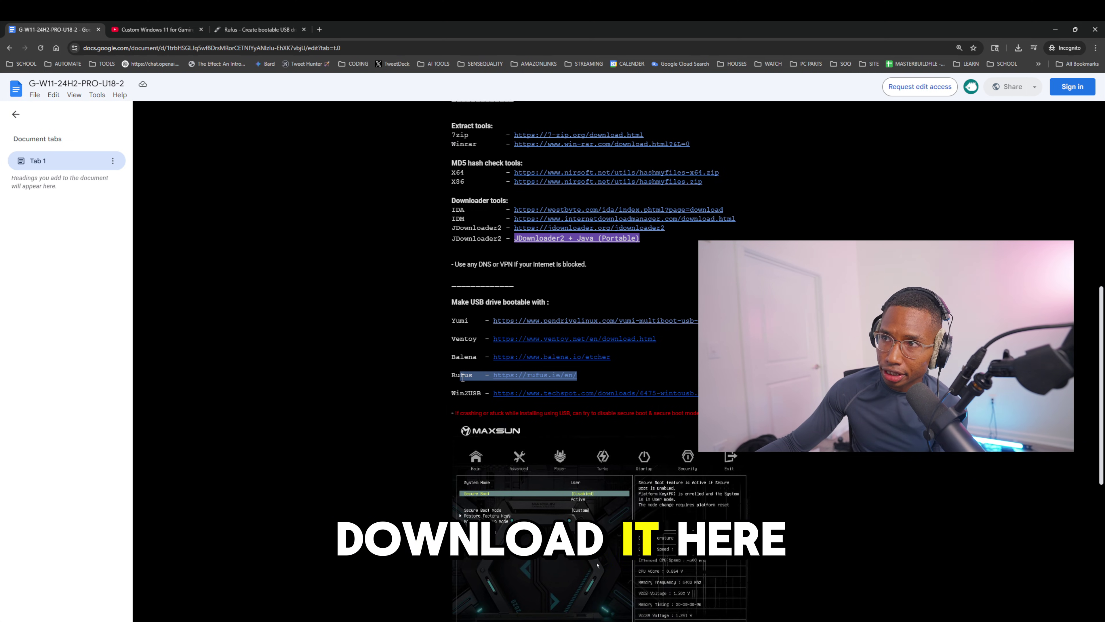
click(281, 37)
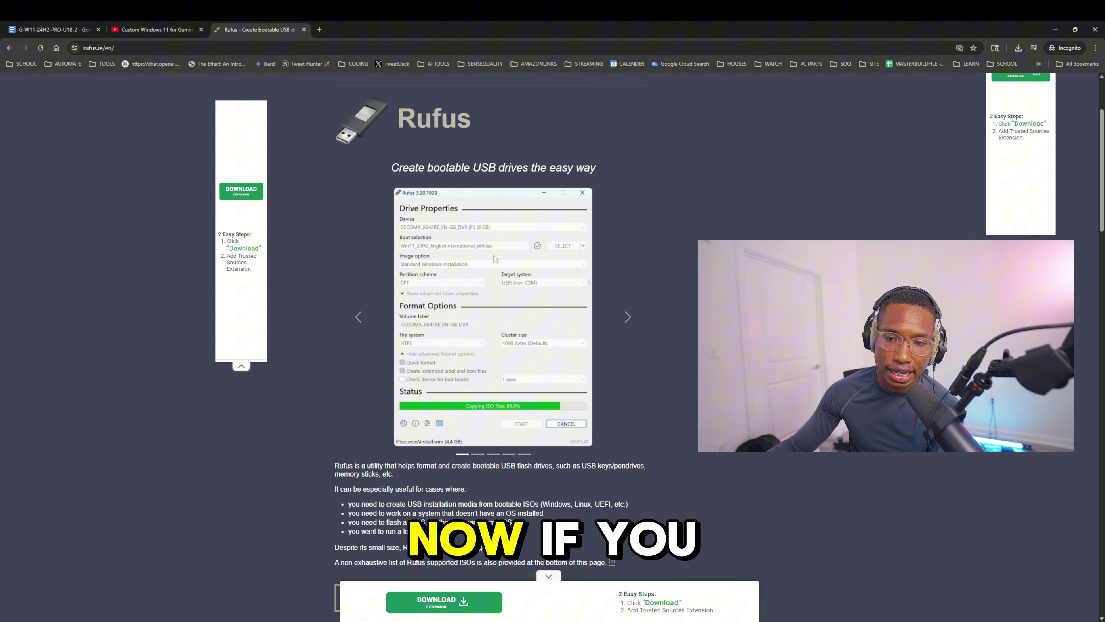
Switch back to the YouTube benchmark video tab
click(154, 31)
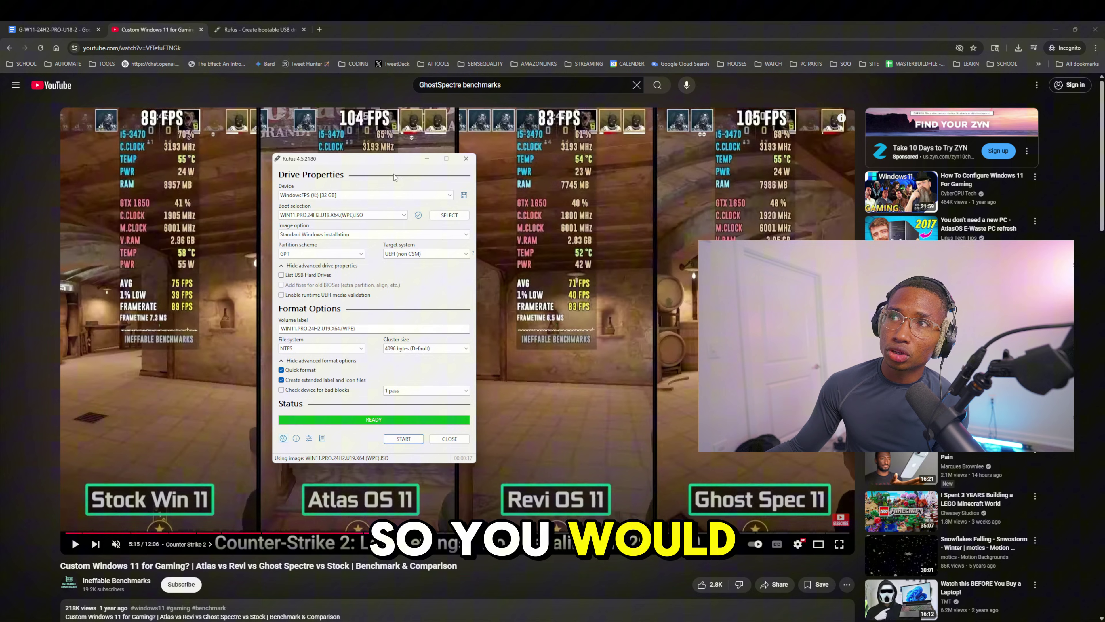
Close the old Rufus window and relaunch Rufus from Start search
click(449, 438)
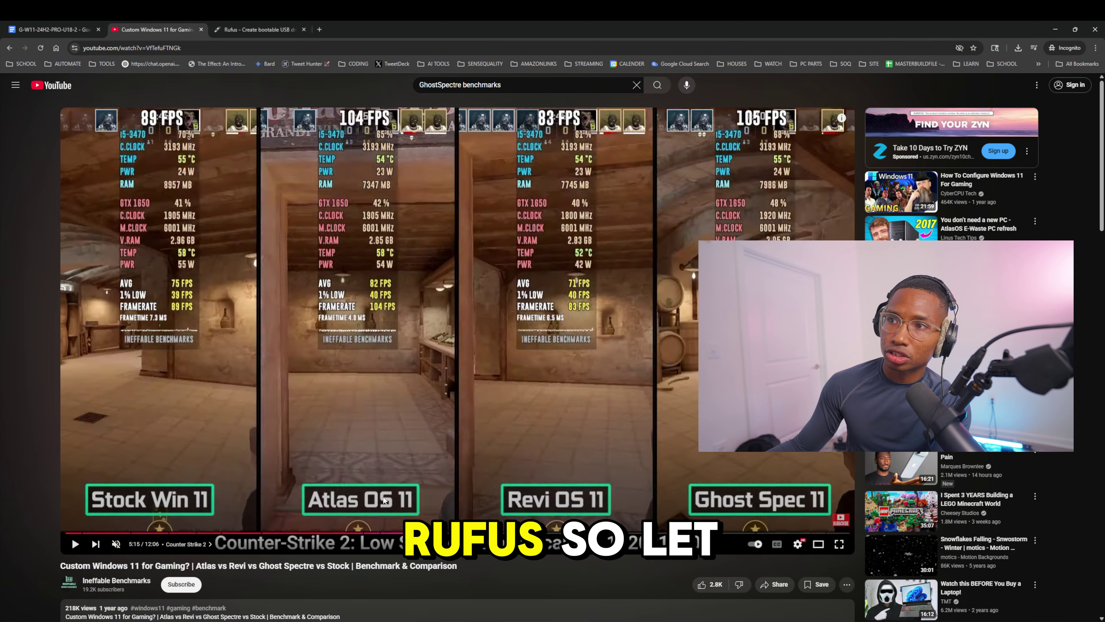
key(super)
text(RUfus)
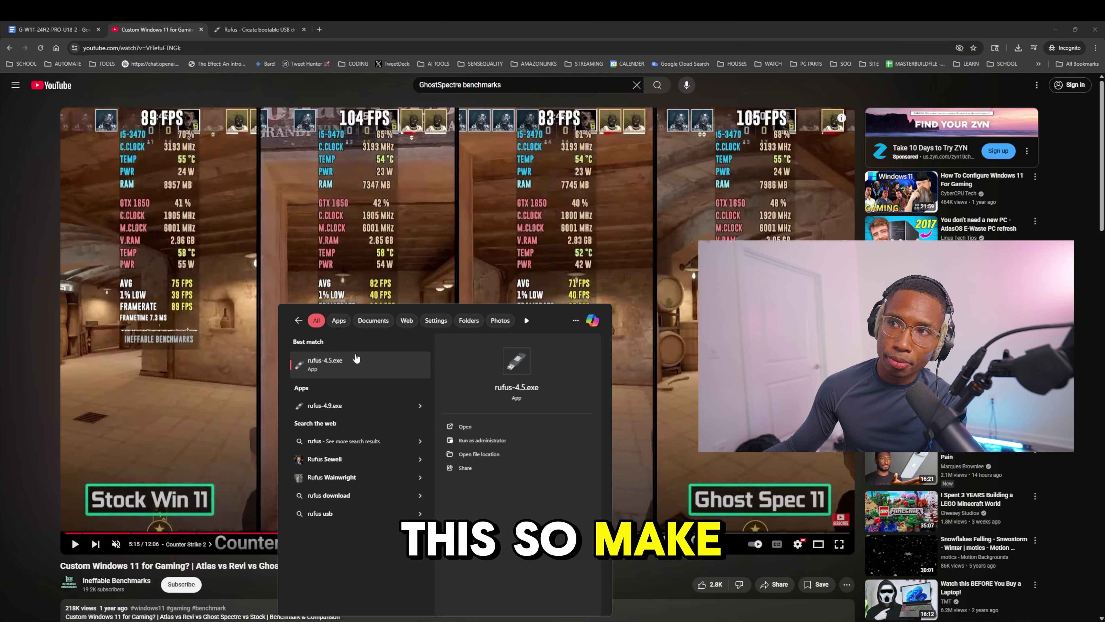
key(Return)
click(606, 335)
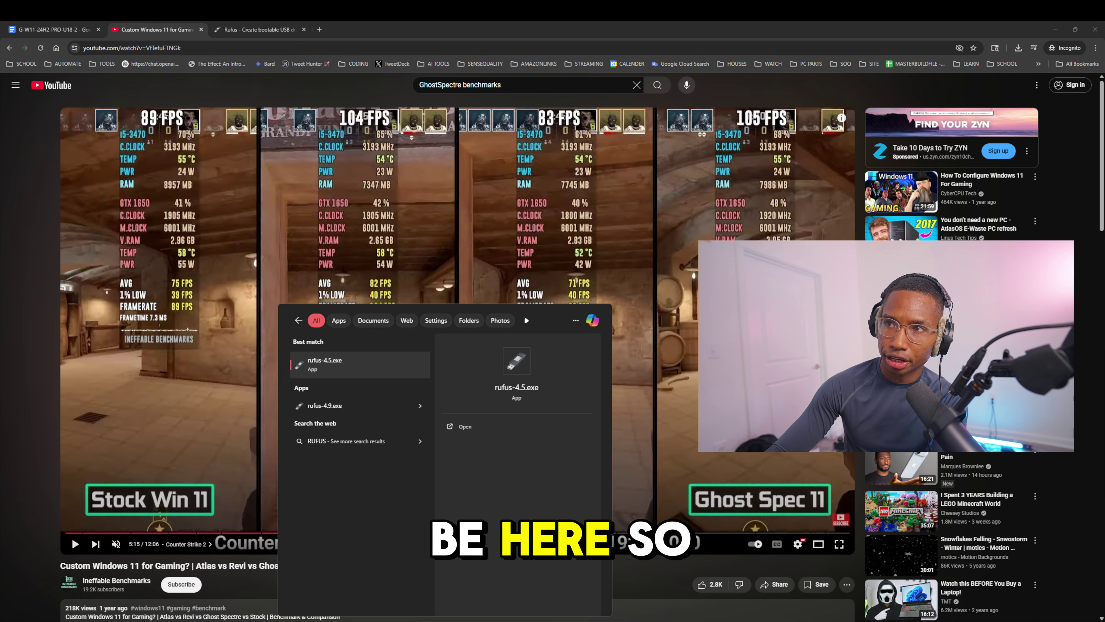
Choose the 32 GB WindowsFPS (K:) drive as the target device and open This PC
click(272, 195)
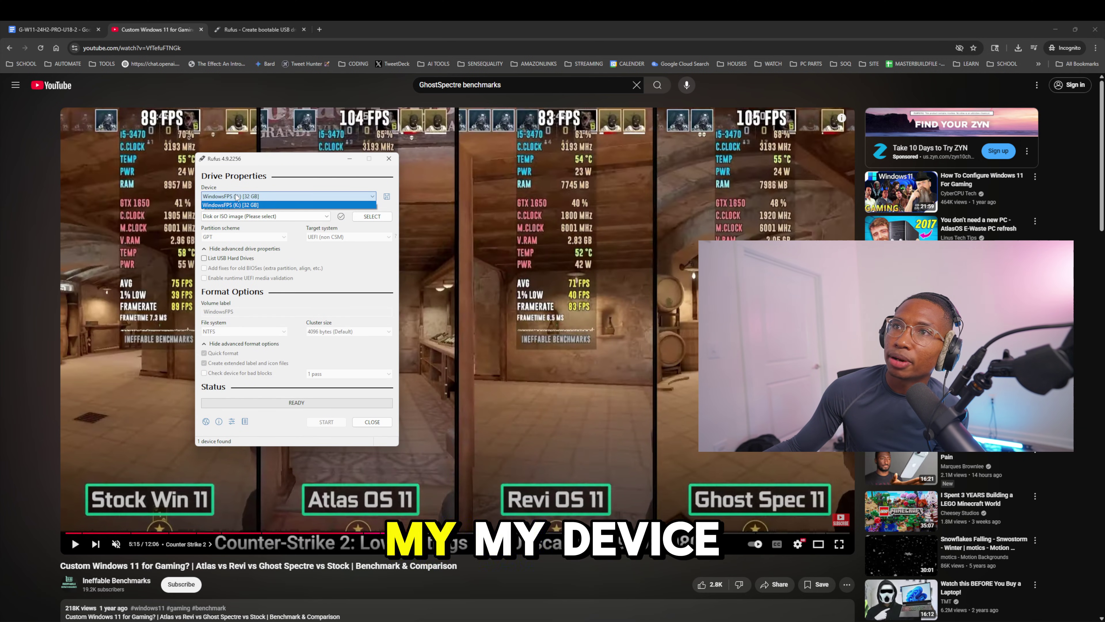
click(224, 206)
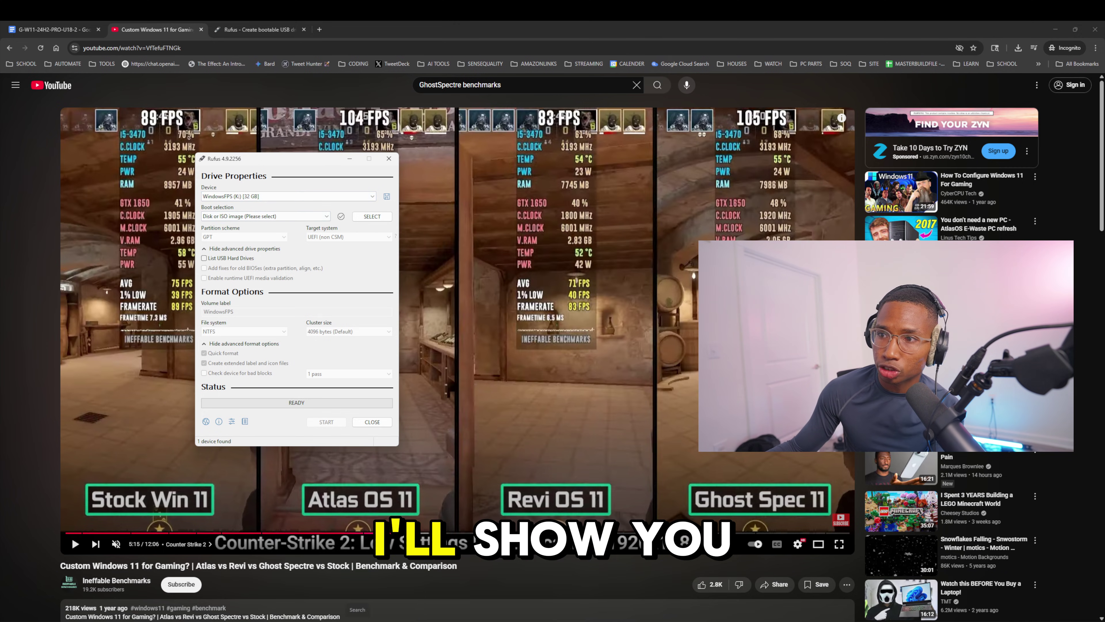
key(super+e)
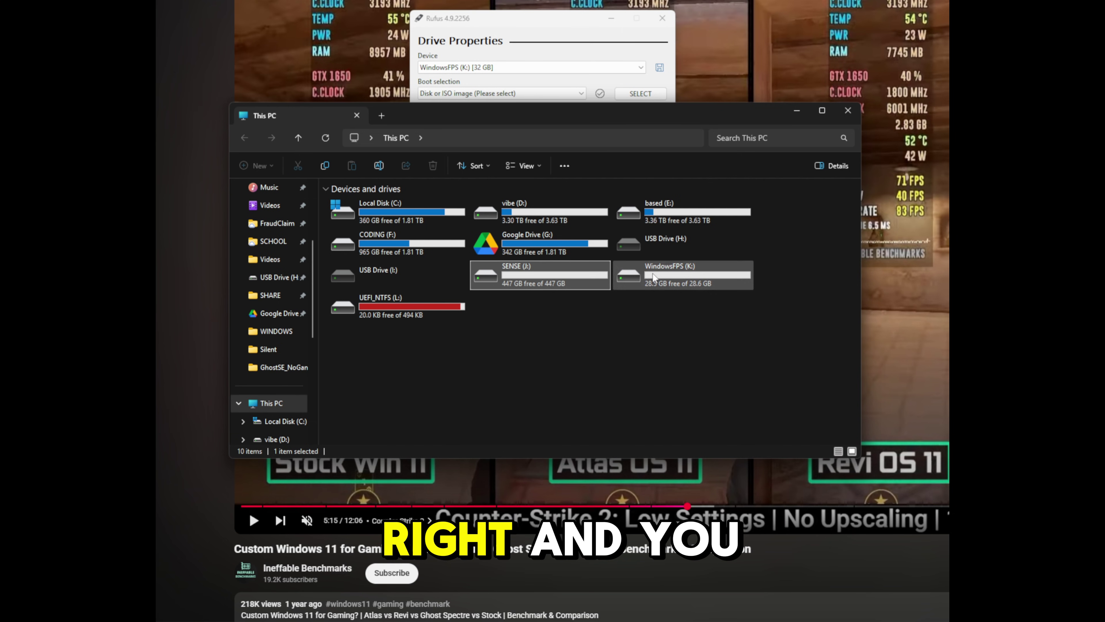
Review the NTFS Quick Format settings for WindowsFPS (K:), then dismiss the Format dialog
click(388, 360)
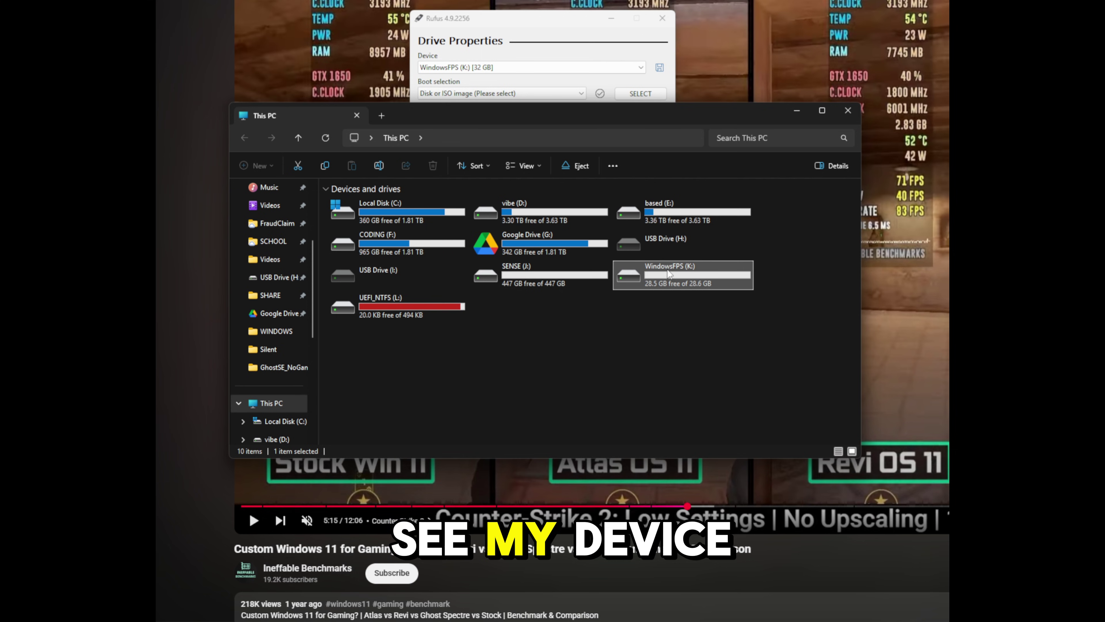
right_click(670, 274)
click(717, 465)
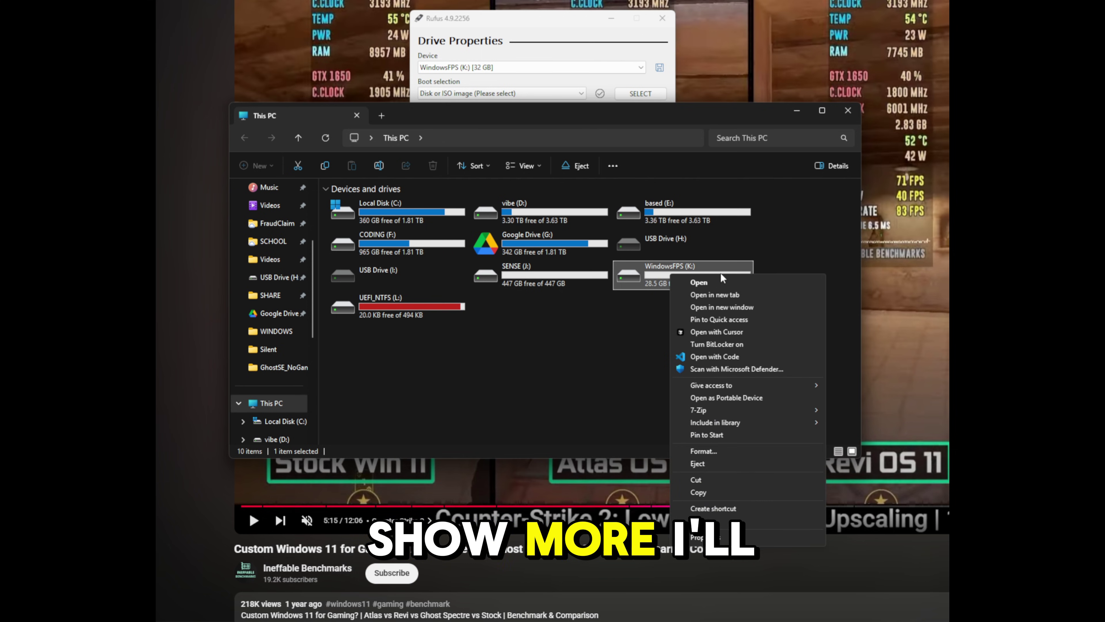
click(720, 452)
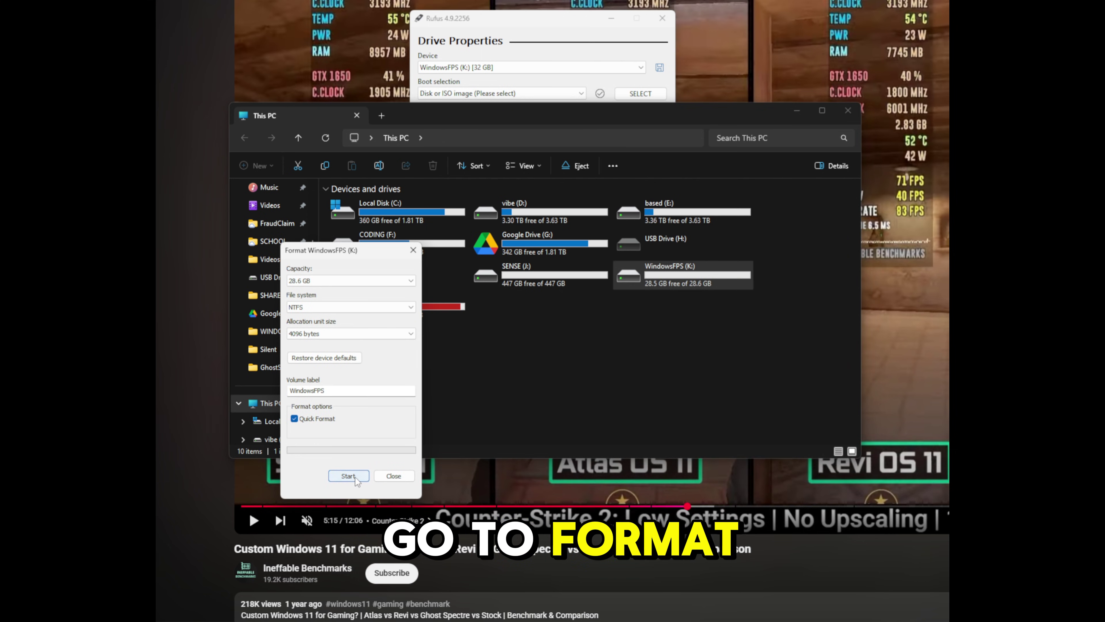
click(394, 476)
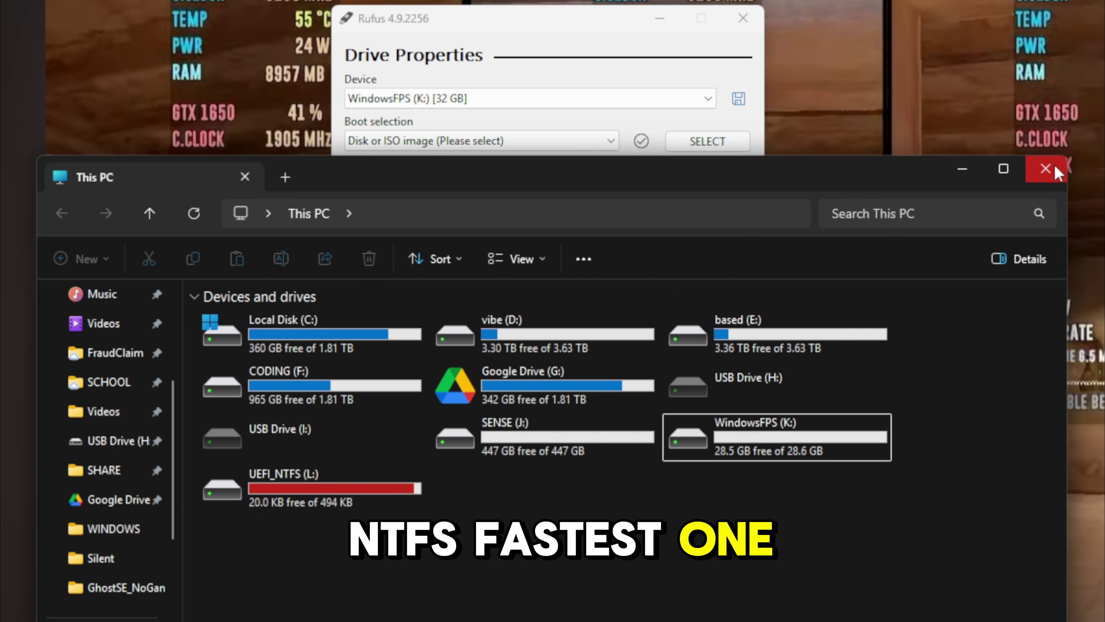
Close File Explorer and keep WindowsFPS (K:) and the disk or ISO image boot type in Rufus
click(1044, 169)
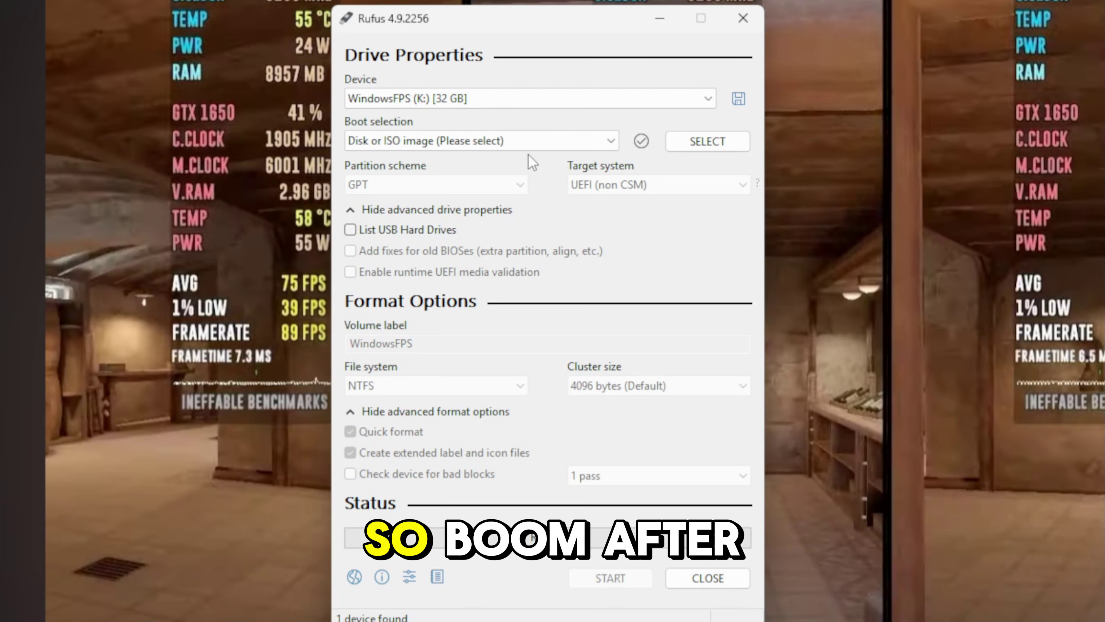
click(510, 103)
click(543, 99)
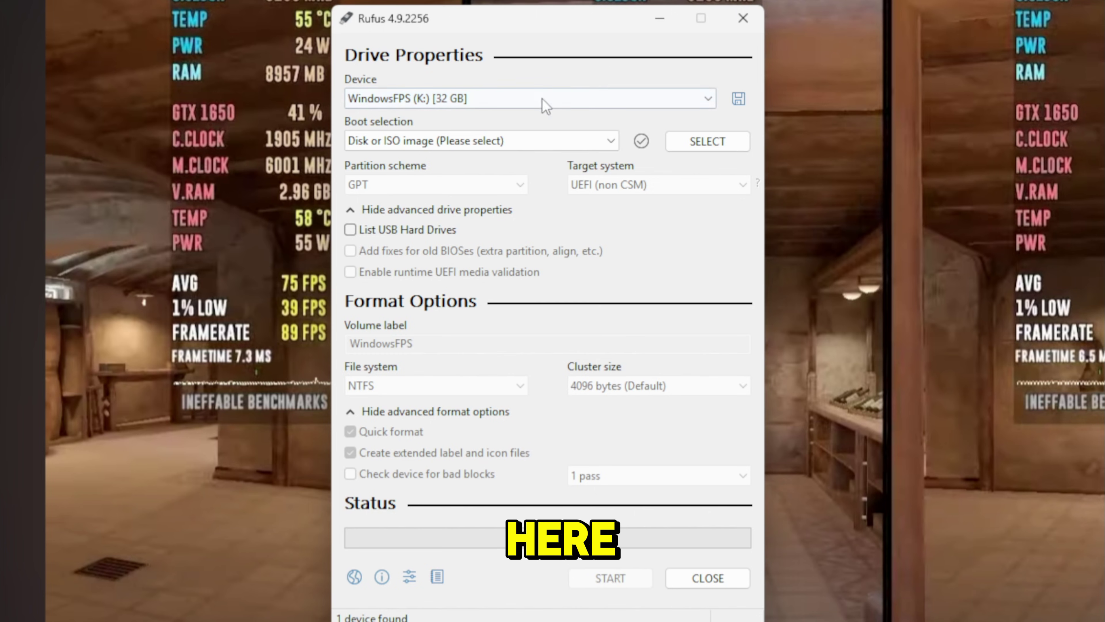
click(485, 136)
click(511, 116)
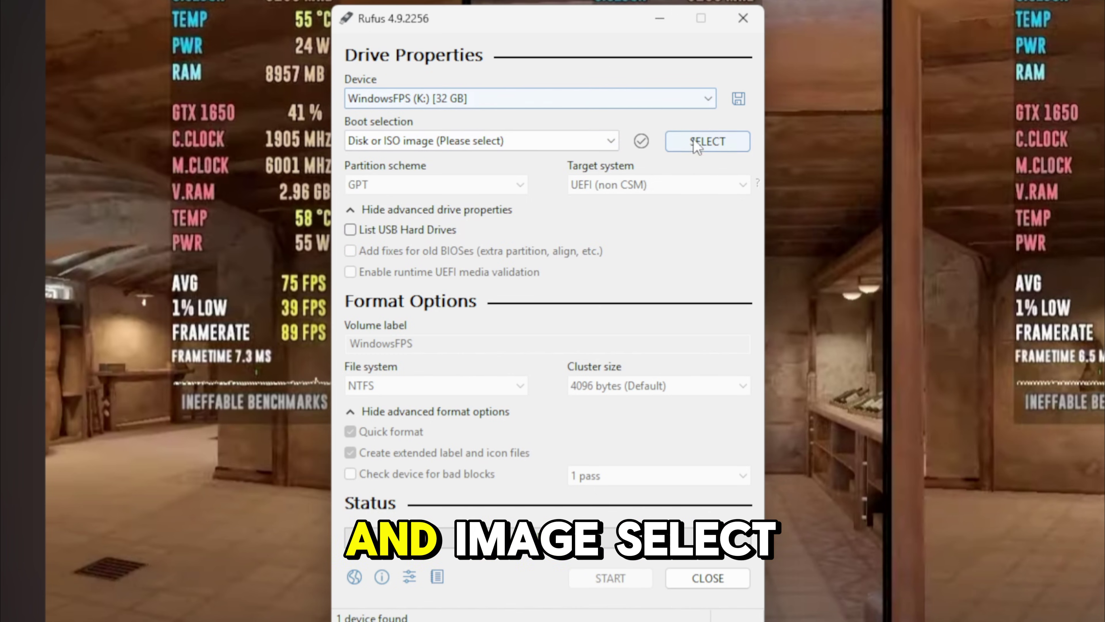
Load WIN11.PRO.24H2.U19.X64.(WPE).ISO as the boot image
click(696, 144)
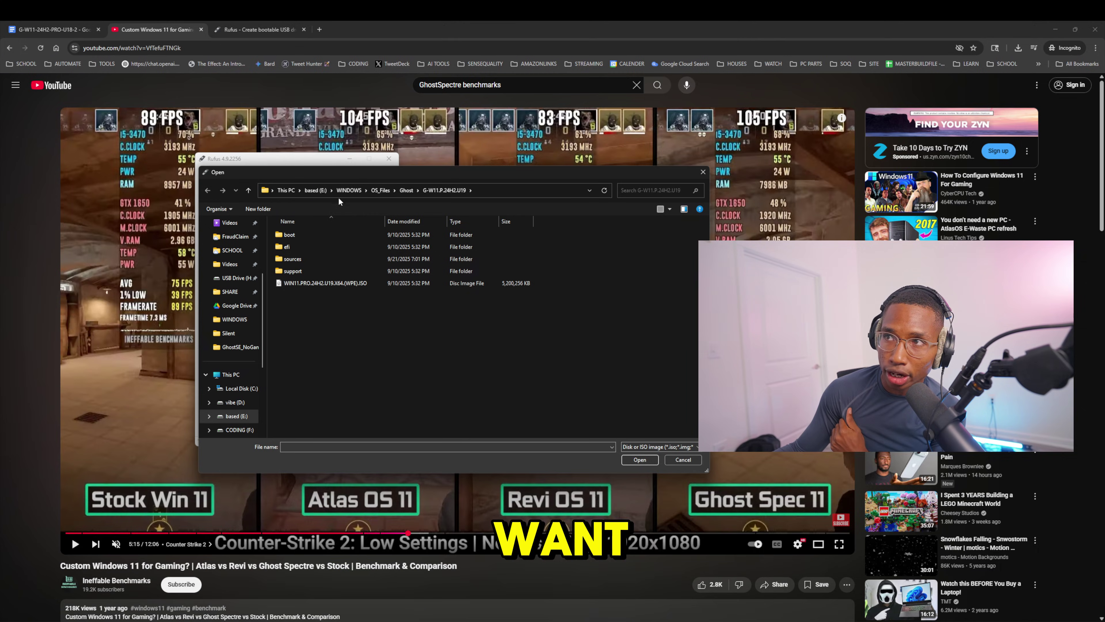
click(335, 284)
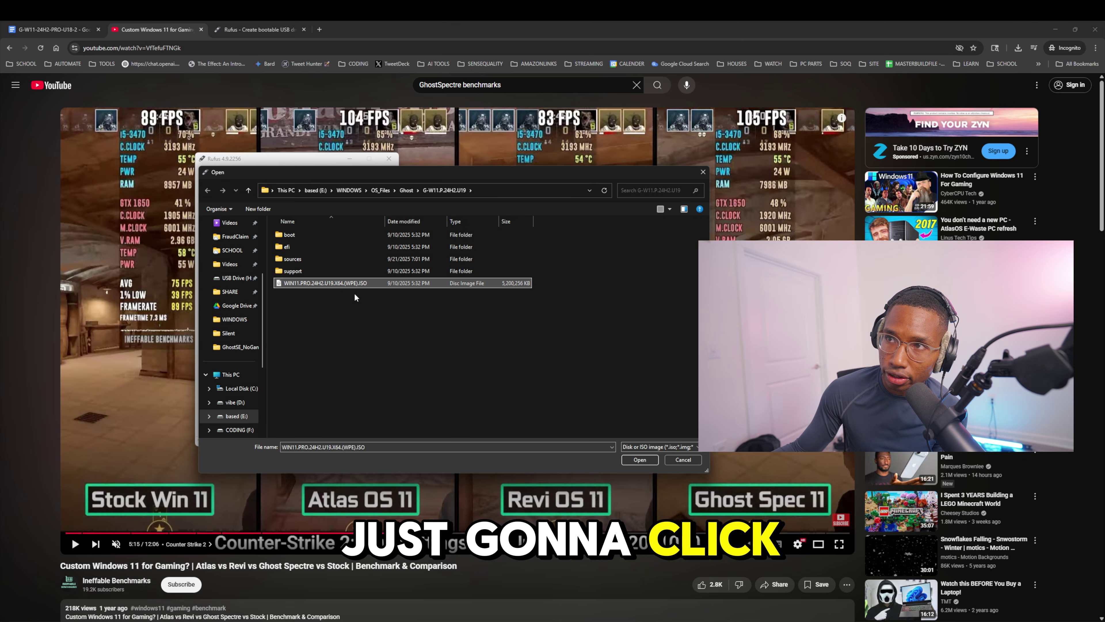
double_click(344, 283)
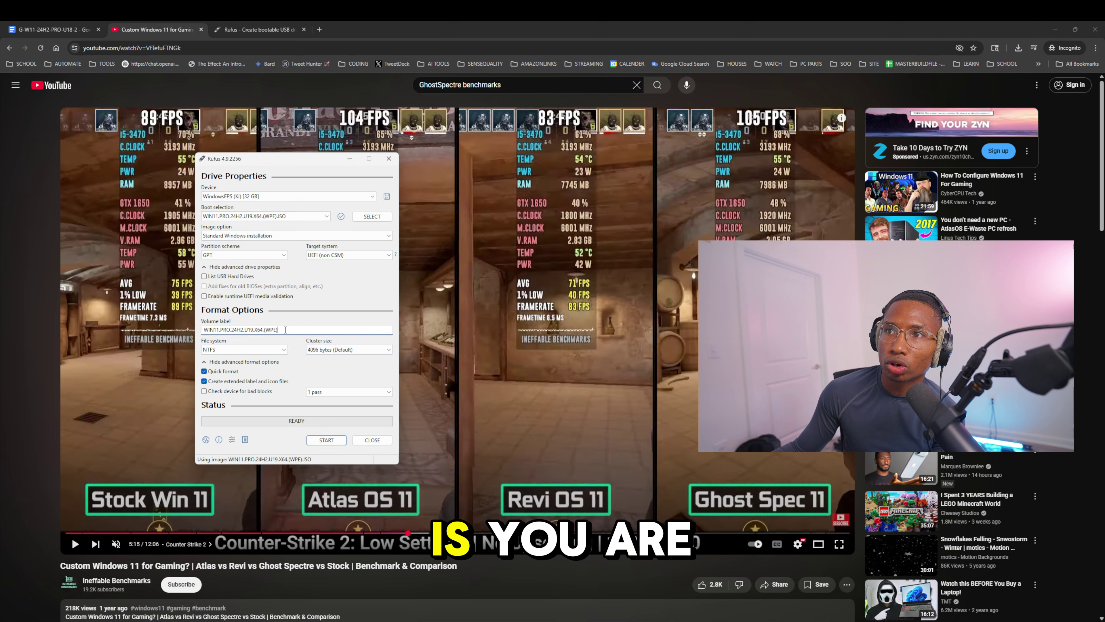
Write the image with BitLocker automatic device encryption disabled, accepting that the drive's data is erased
click(327, 439)
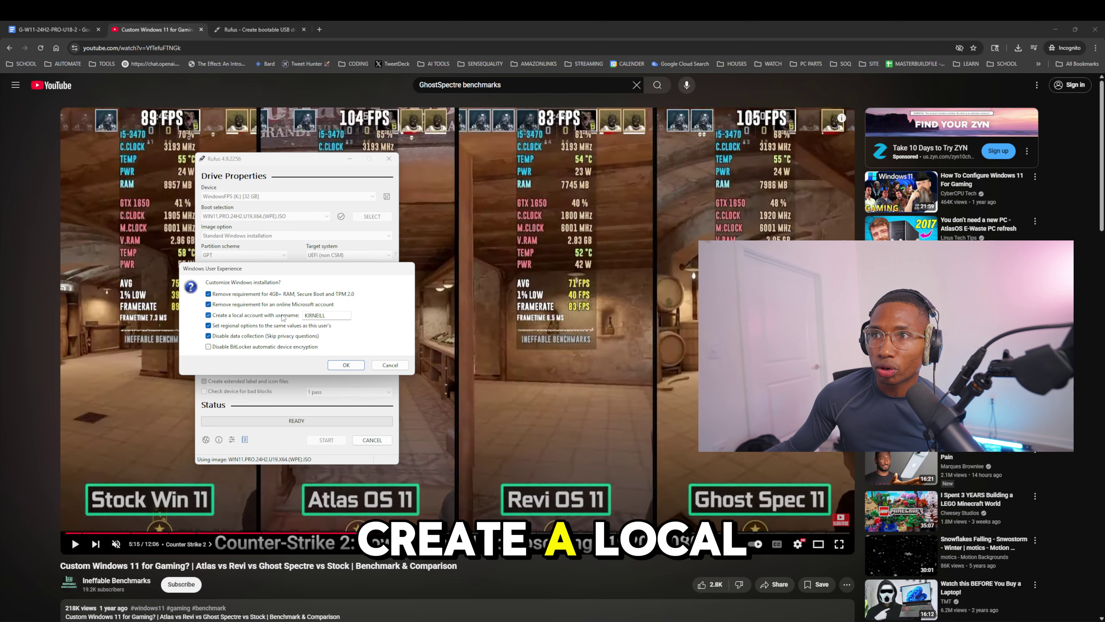
key(Tab)
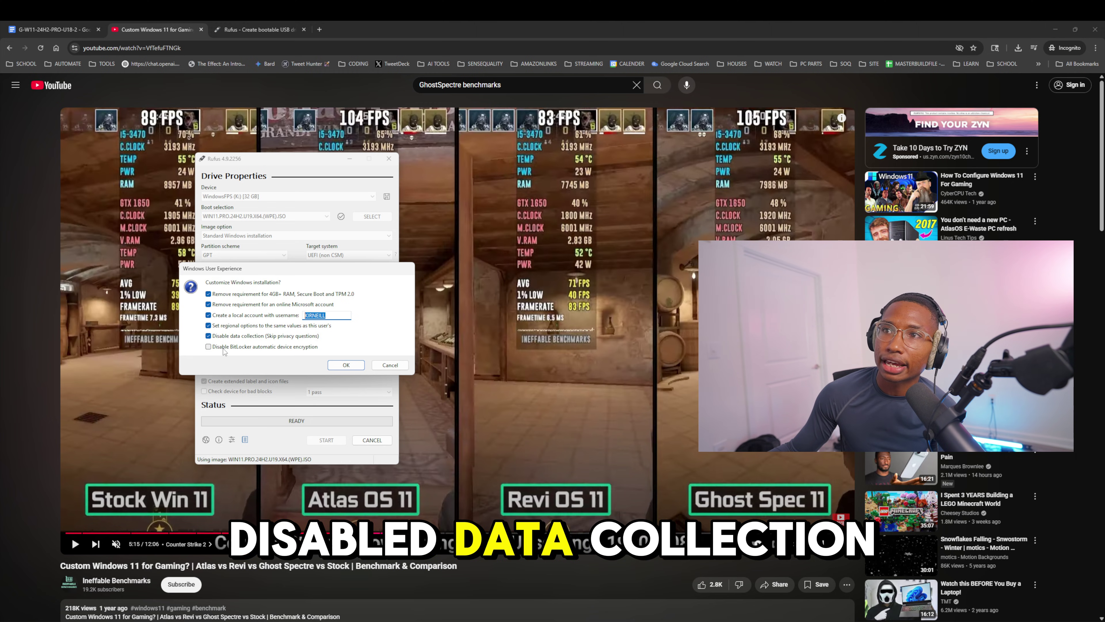
click(234, 348)
click(234, 348)
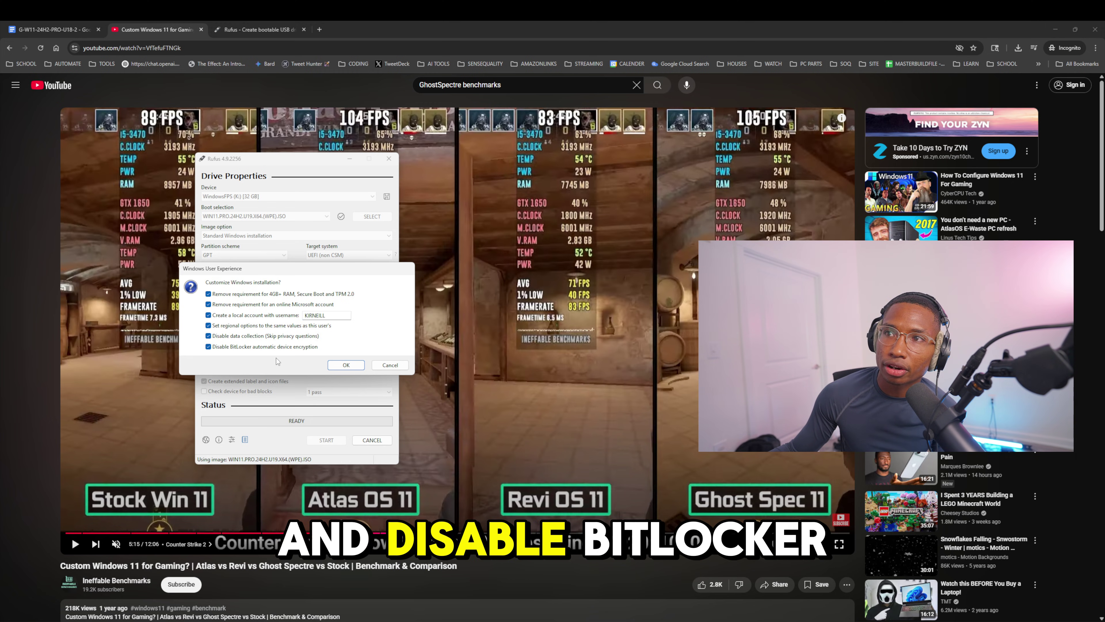
click(345, 366)
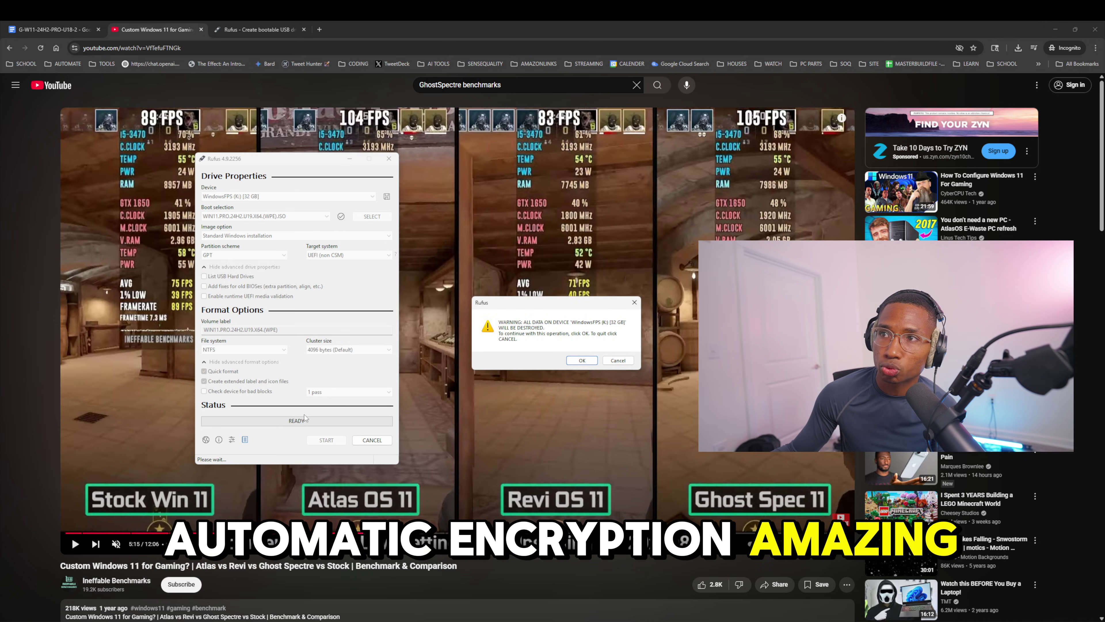
click(582, 360)
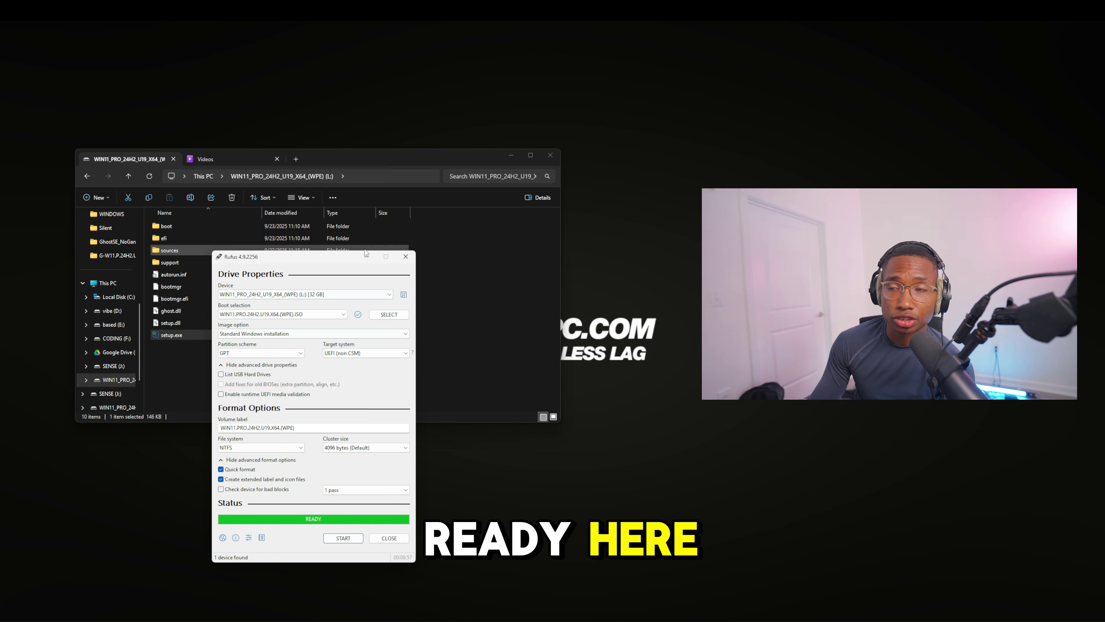
Run setup.exe from the USB drive's root and move the setup window lower on screen
click(486, 276)
drag(300, 169, 405, 134)
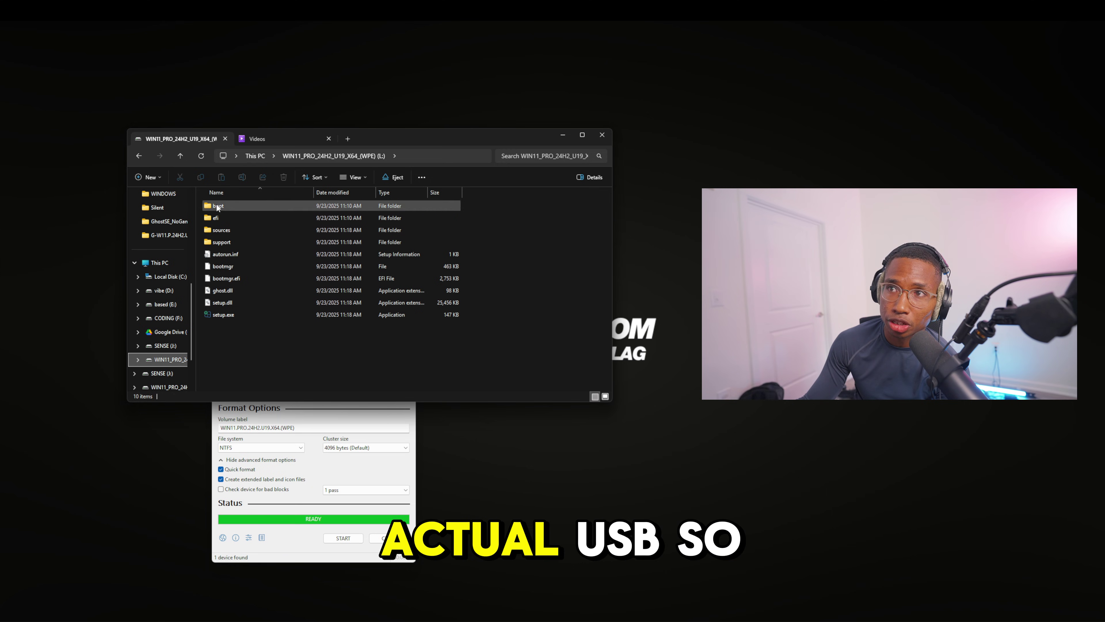
click(291, 316)
double_click(292, 315)
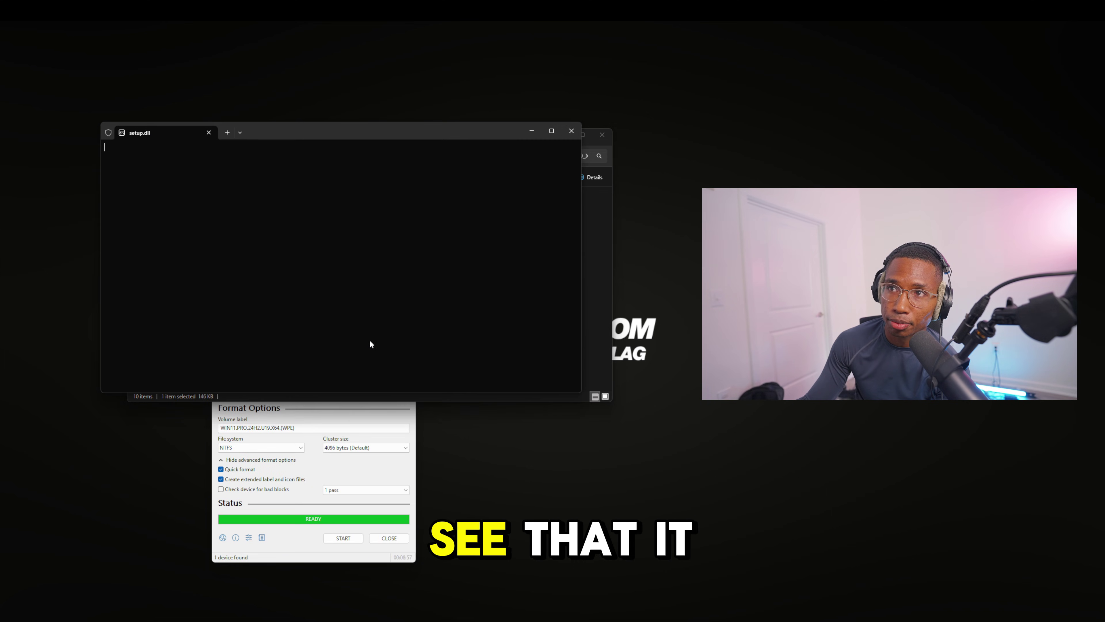
drag(308, 139, 328, 215)
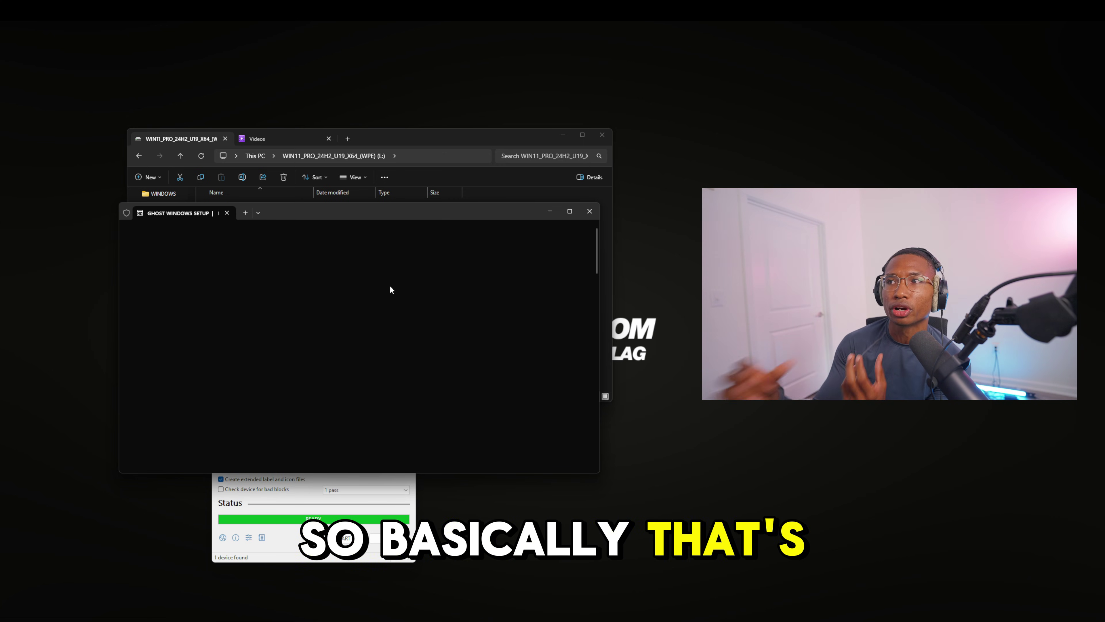
Minimize File Explorer and move the Ghost Windows Setup window to the upper left
click(560, 142)
drag(497, 213, 263, 191)
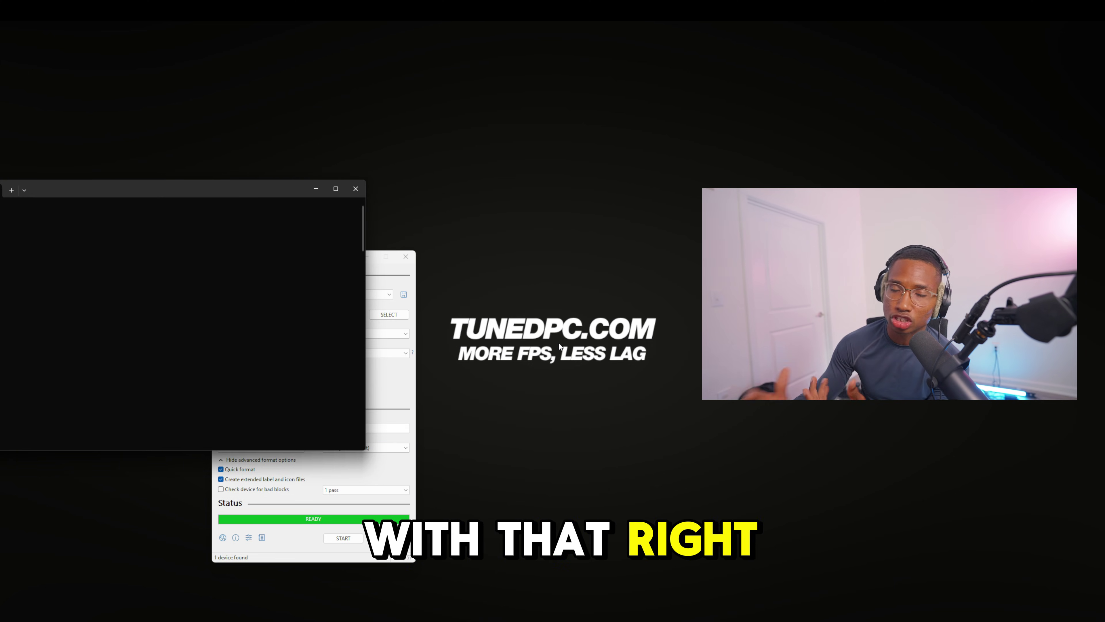